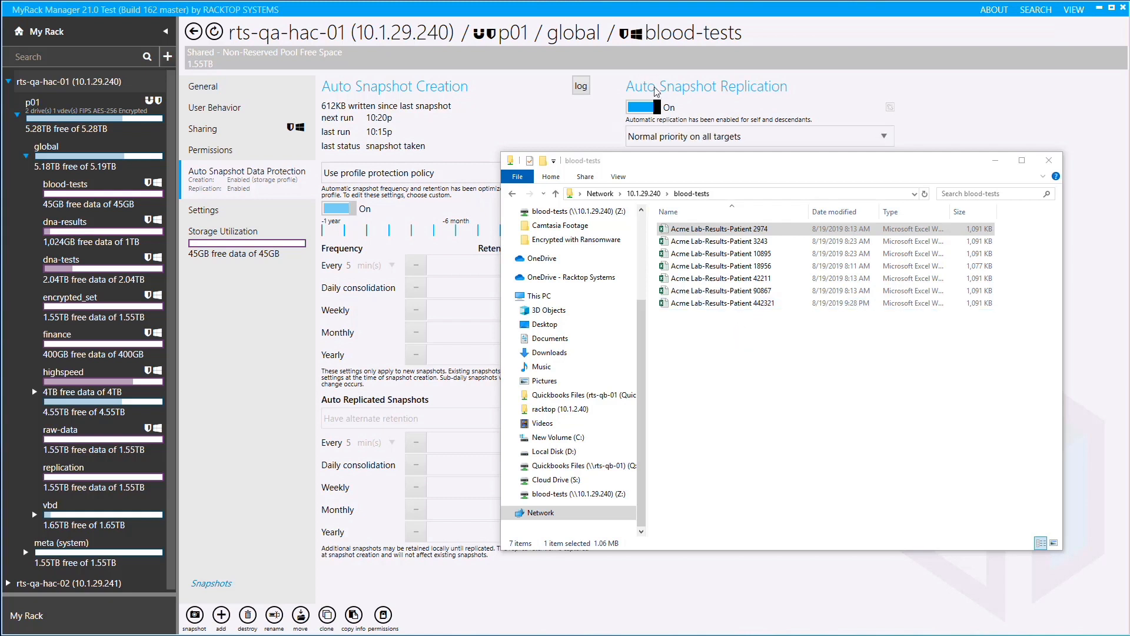
# Review the auto snapshot protection, file system permissions and SMB share settings of the blood-tests dataset.
pyautogui.click(275, 347)
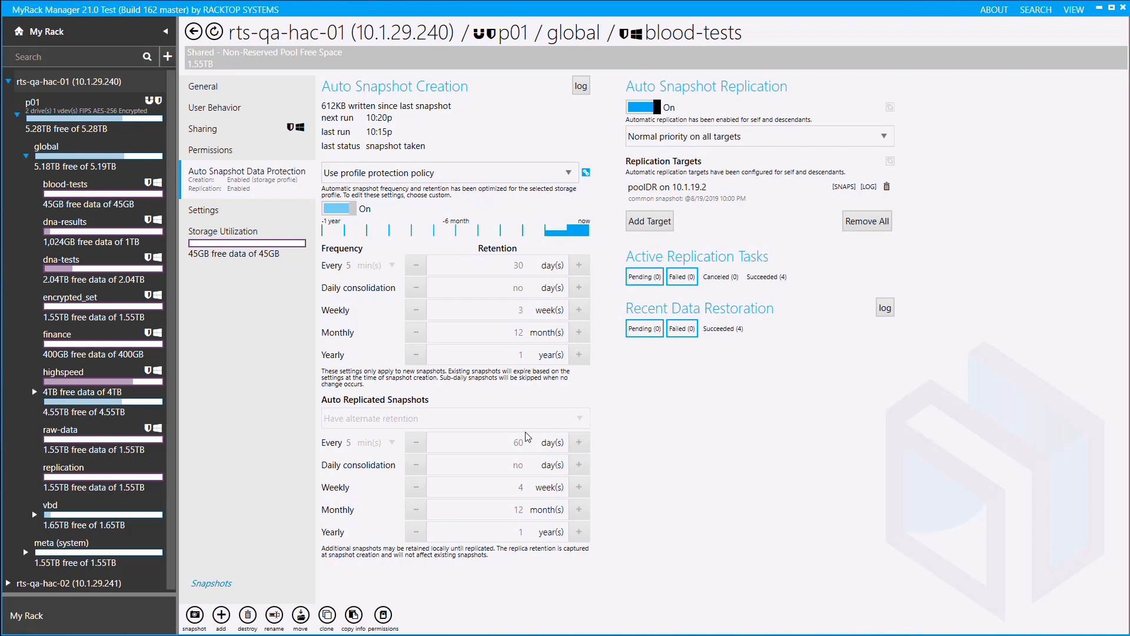
pyautogui.click(271, 154)
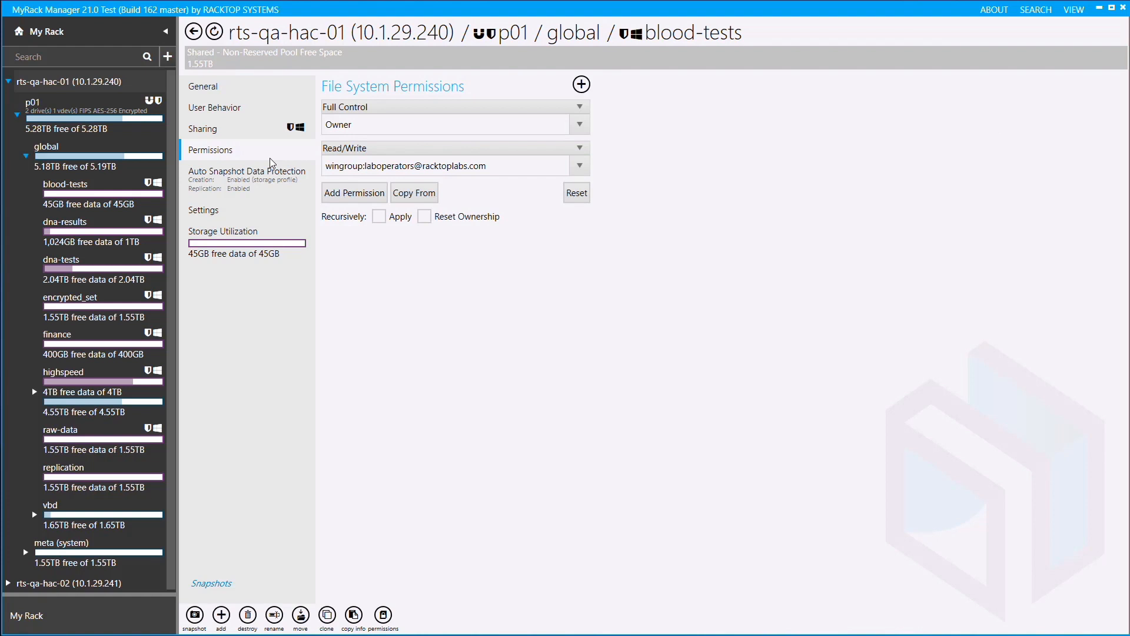
pyautogui.click(259, 125)
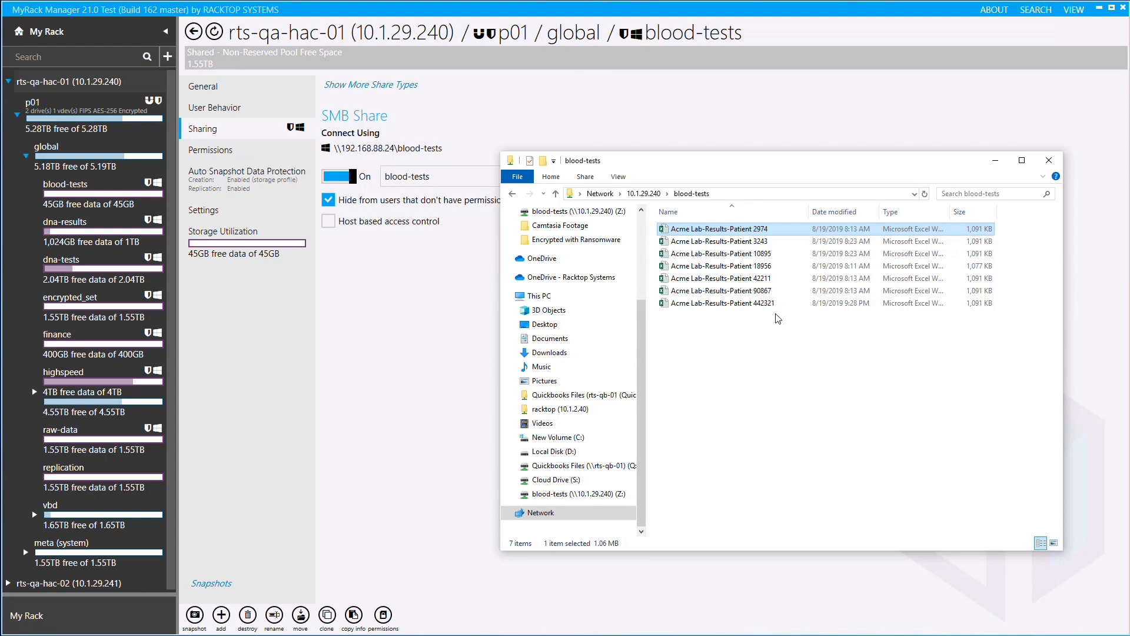
# View the Acme Lab-Results-Patient 2974 workbook from the blood-tests share and close it.
pyautogui.doubleClick(726, 233)
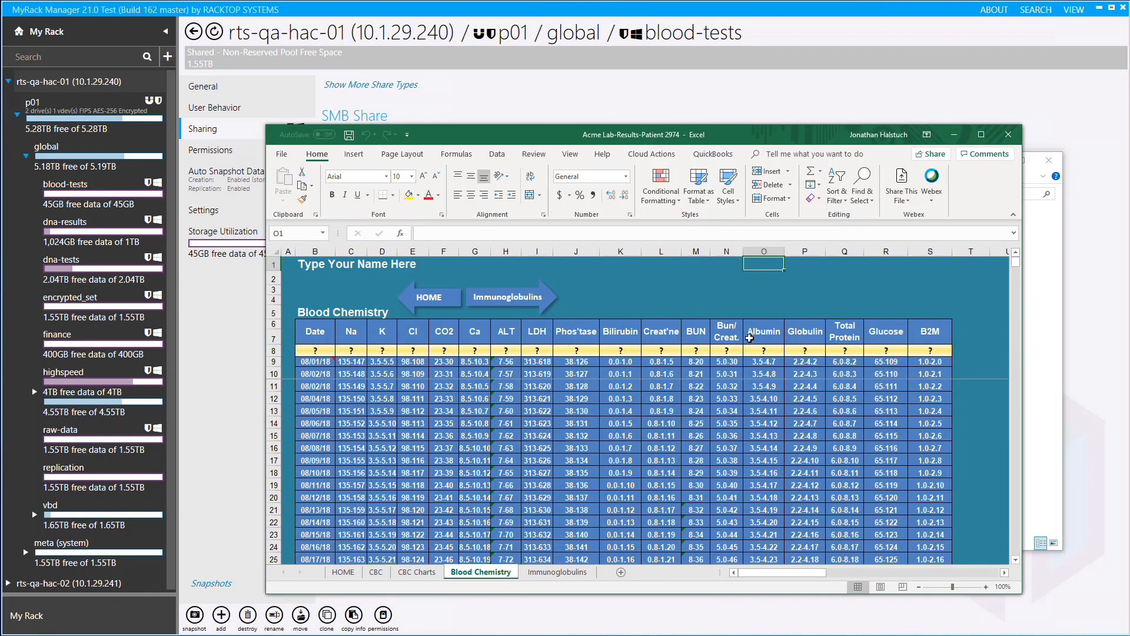
pyautogui.click(1008, 136)
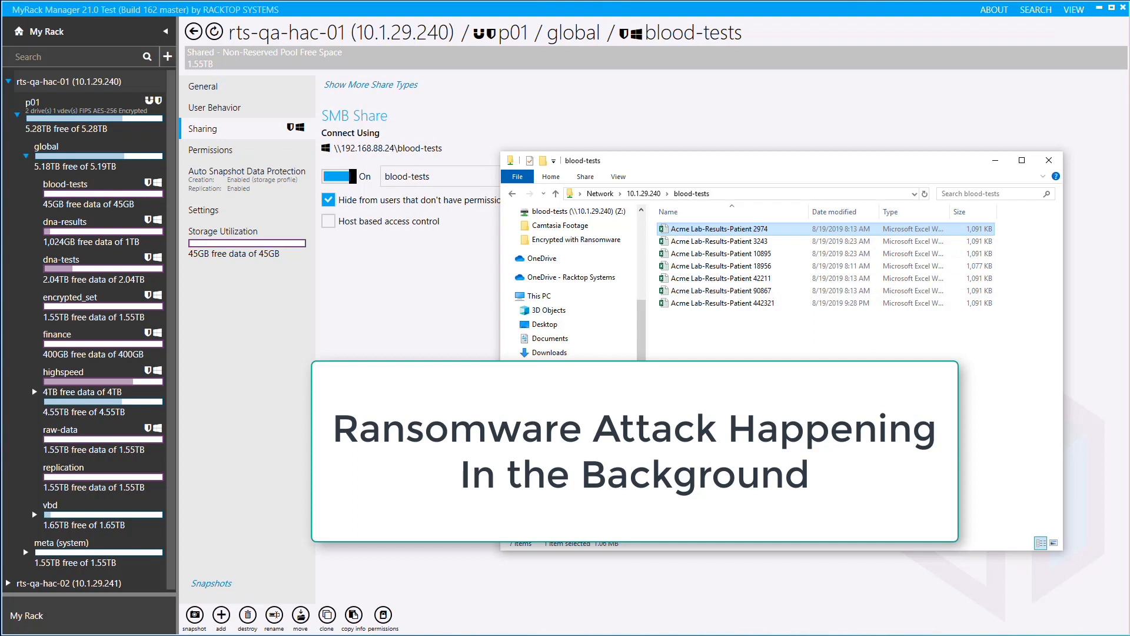
# Reopen the Acme Lab-Results-Patient 2974 workbook, inspect it along with the Patient 3243 workbook, and close both.
pyautogui.click(695, 231)
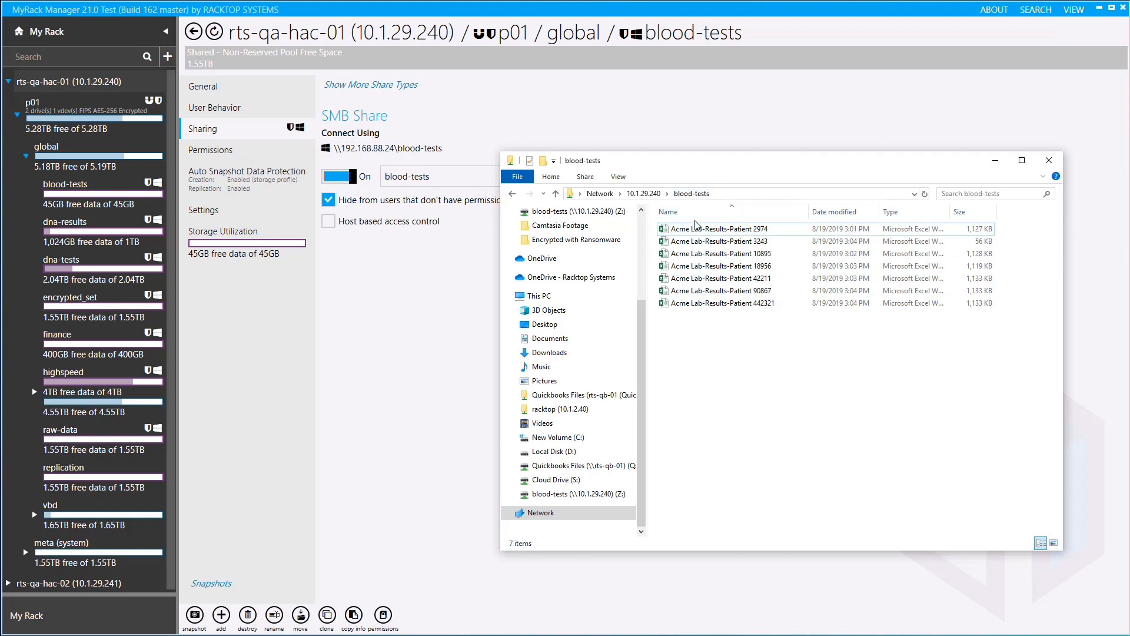
pyautogui.doubleClick(697, 230)
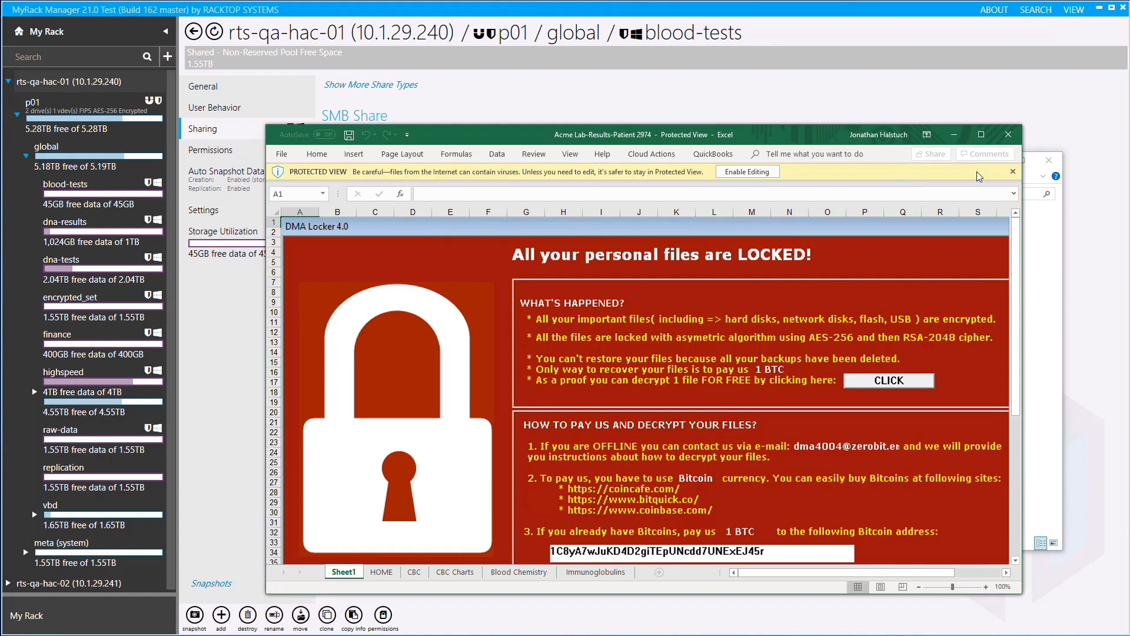
pyautogui.click(954, 136)
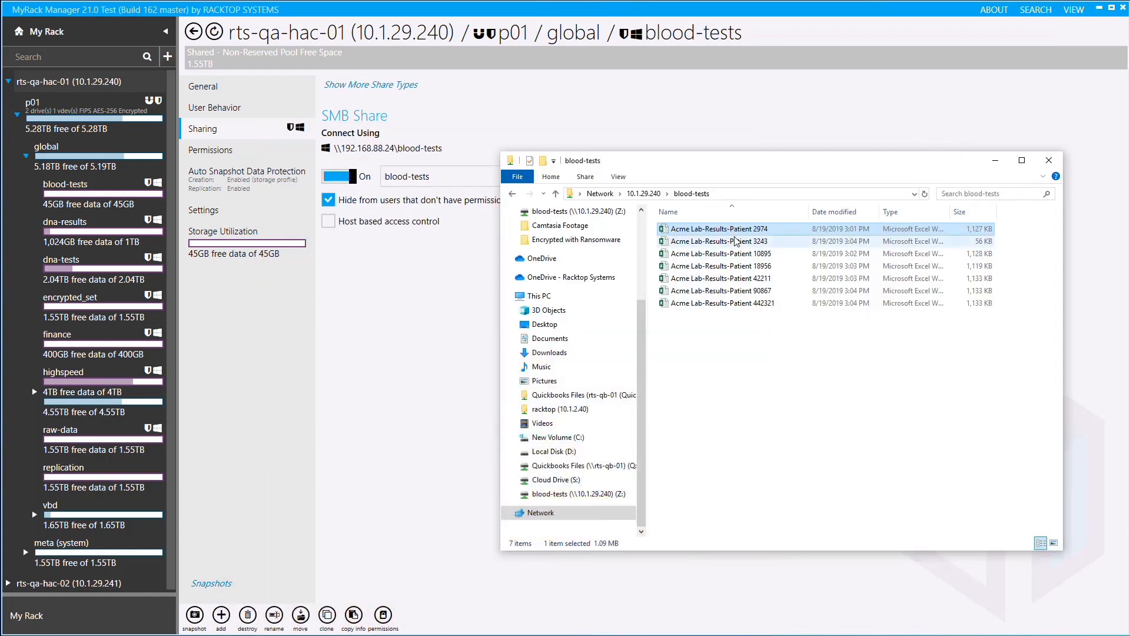
pyautogui.click(736, 241)
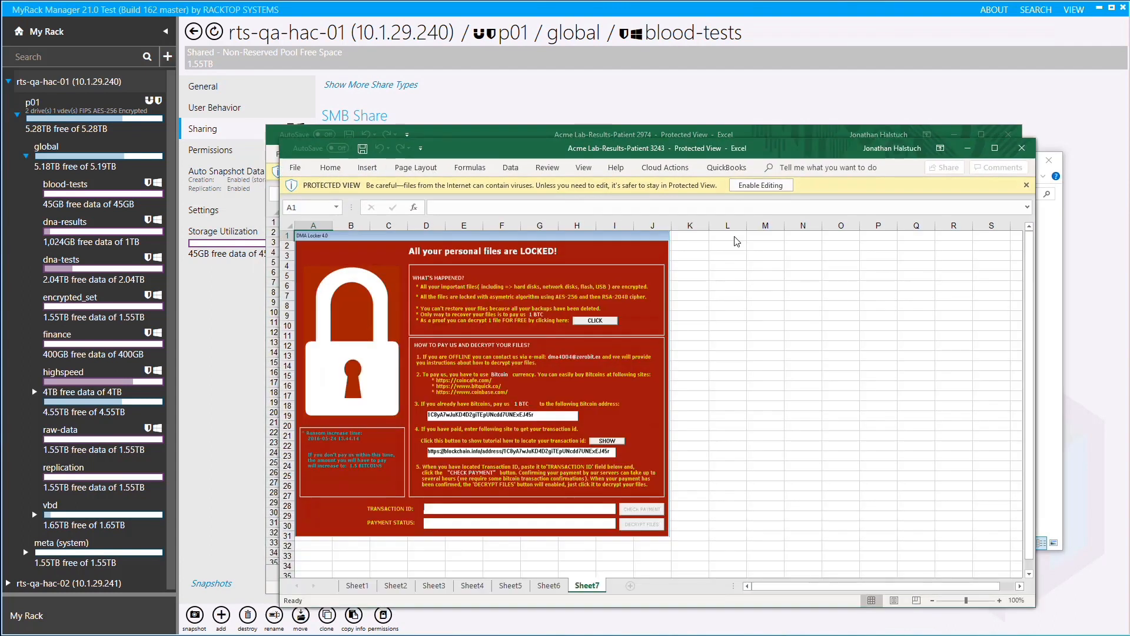
pyautogui.click(1020, 155)
pyautogui.click(1009, 137)
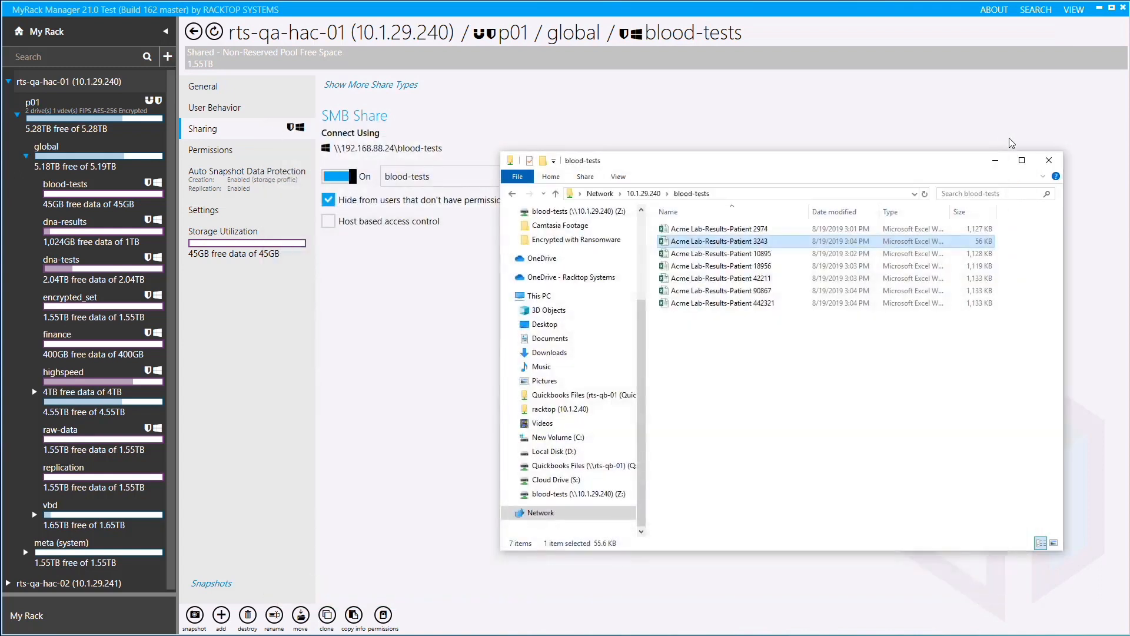
# Examine the user behavior of the blood-tests dataset, including the raw operations report of its file activity.
pyautogui.click(216, 113)
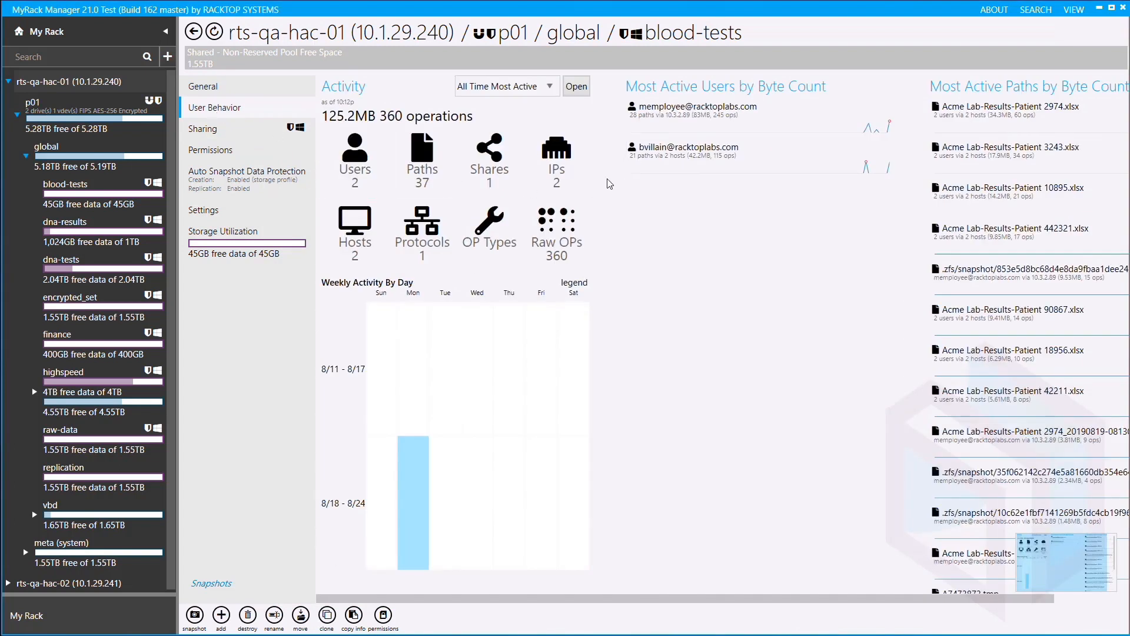
pyautogui.click(583, 234)
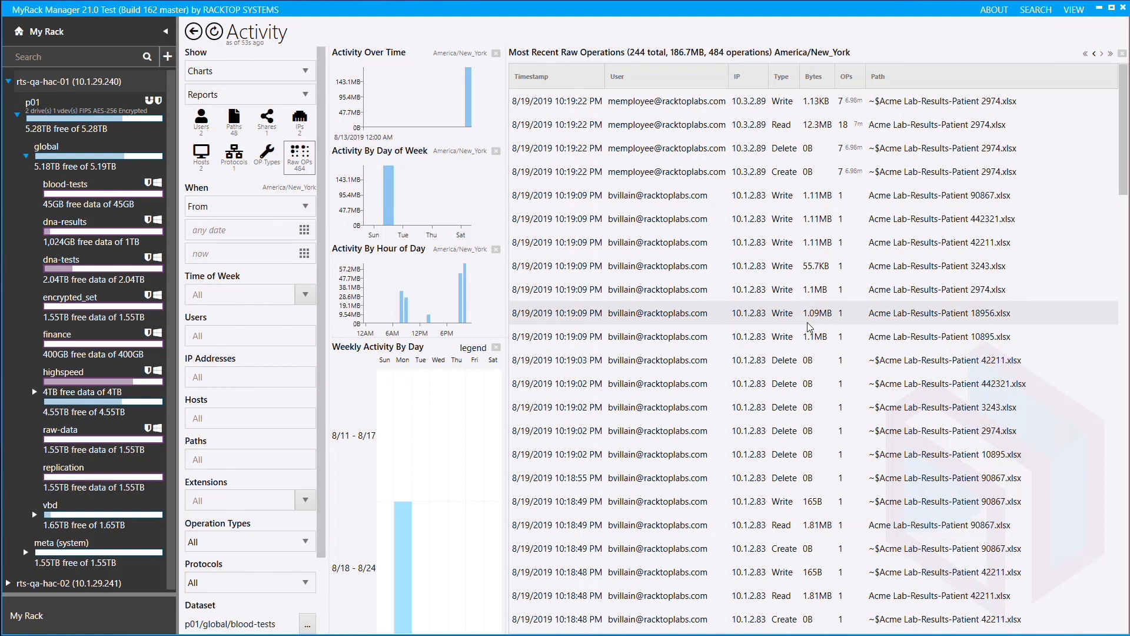
pyautogui.click(196, 32)
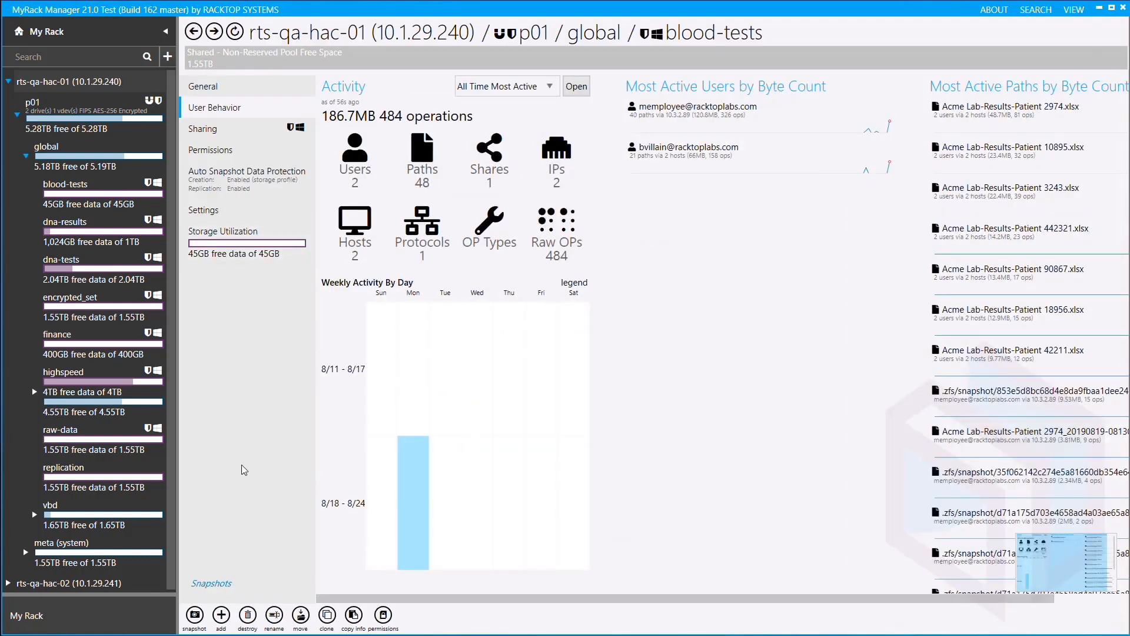
# Clone the 8/19/2019 10:15 PM snapshot of blood-tests into p01/global/ under the name blood-tests_restore.
pyautogui.click(221, 583)
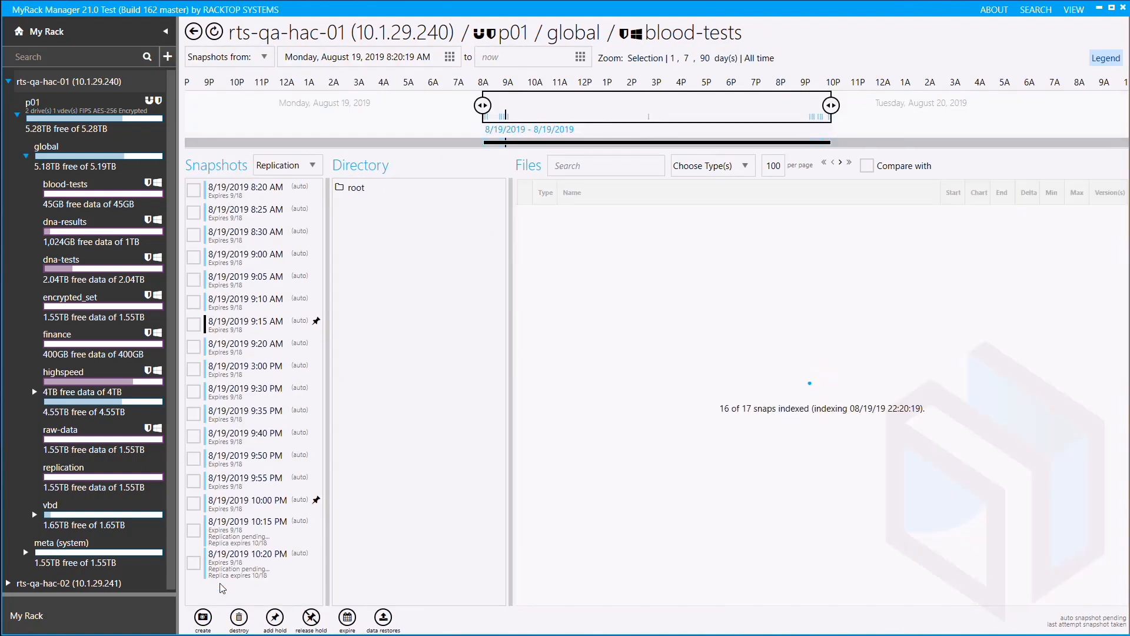
pyautogui.click(193, 531)
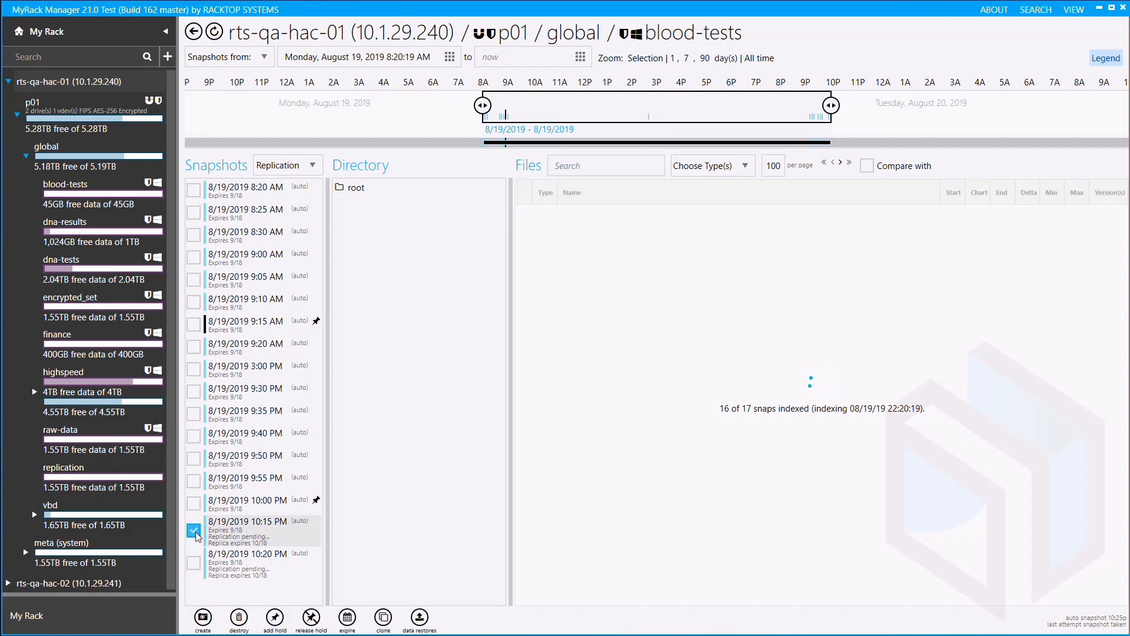
pyautogui.click(384, 619)
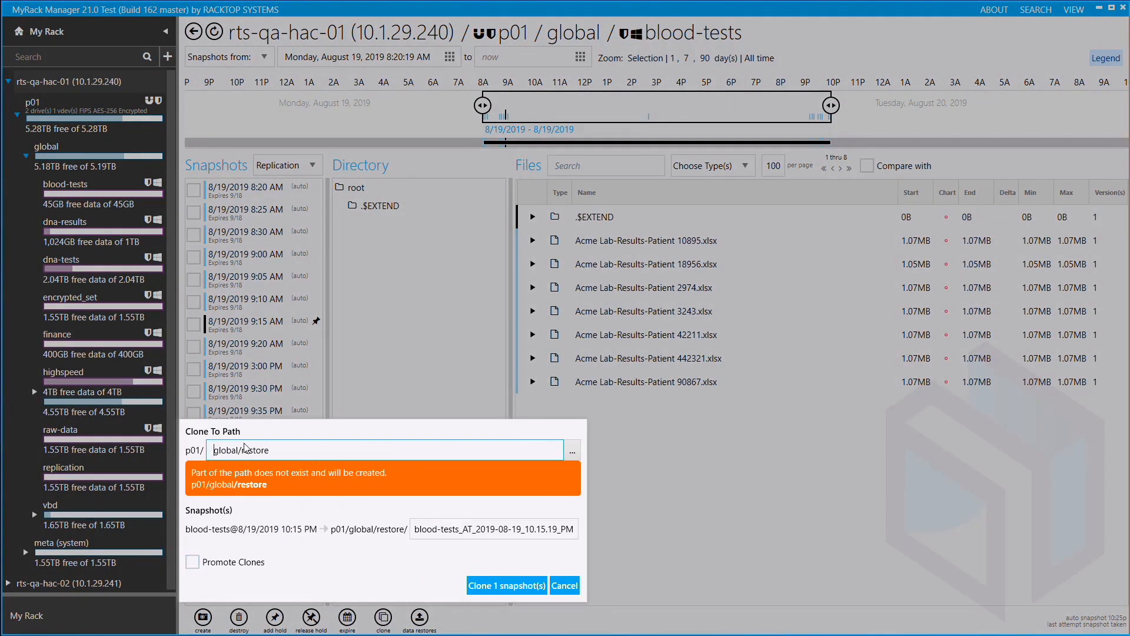
pyautogui.moveTo(242, 450); pyautogui.dragTo(282, 448)
pyautogui.press('BackSpace')
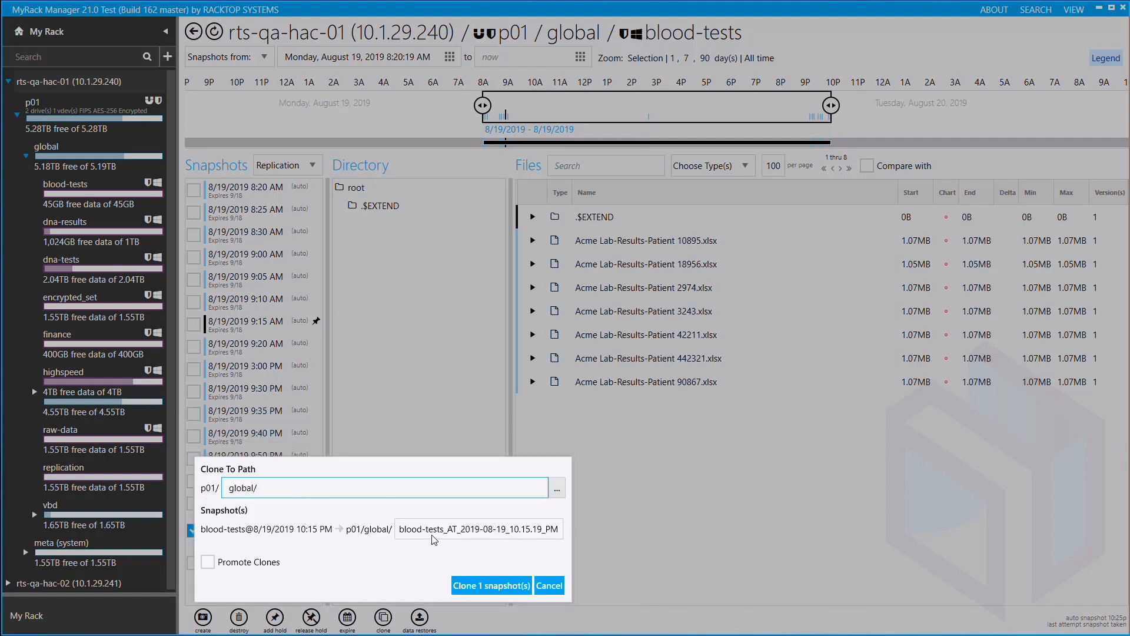
pyautogui.moveTo(448, 530); pyautogui.dragTo(558, 544)
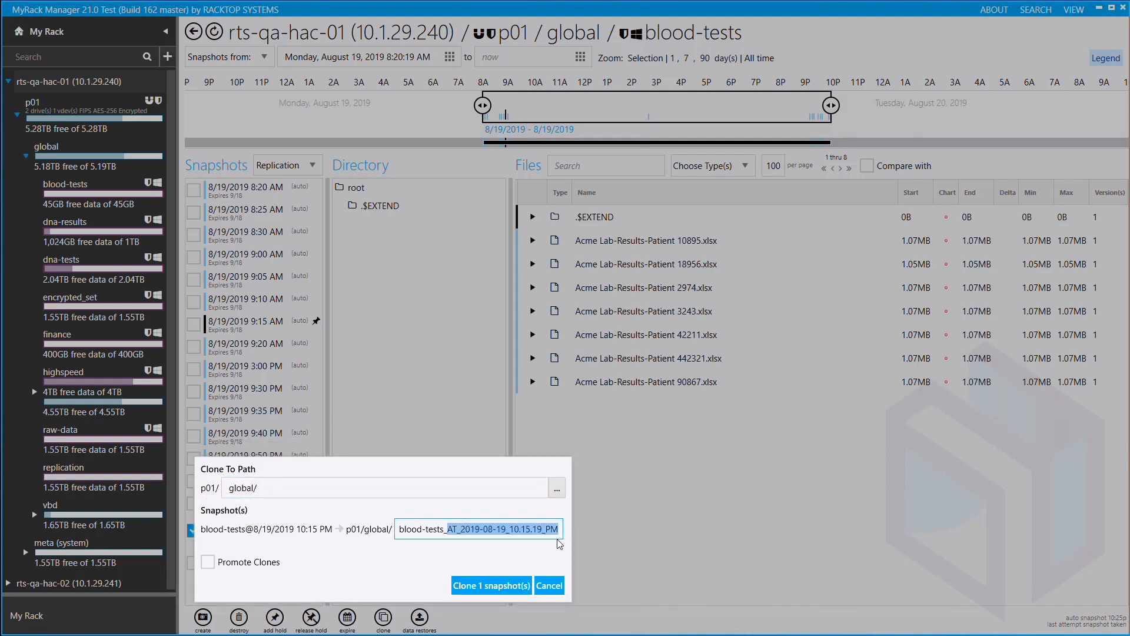
pyautogui.write('resto')
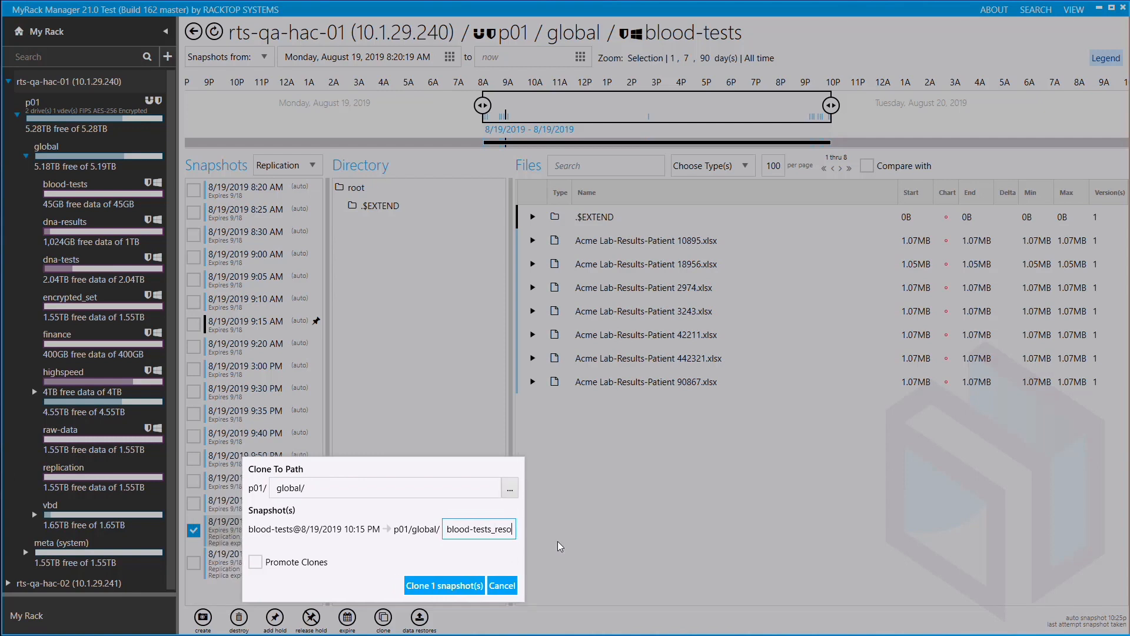
pyautogui.write('re')
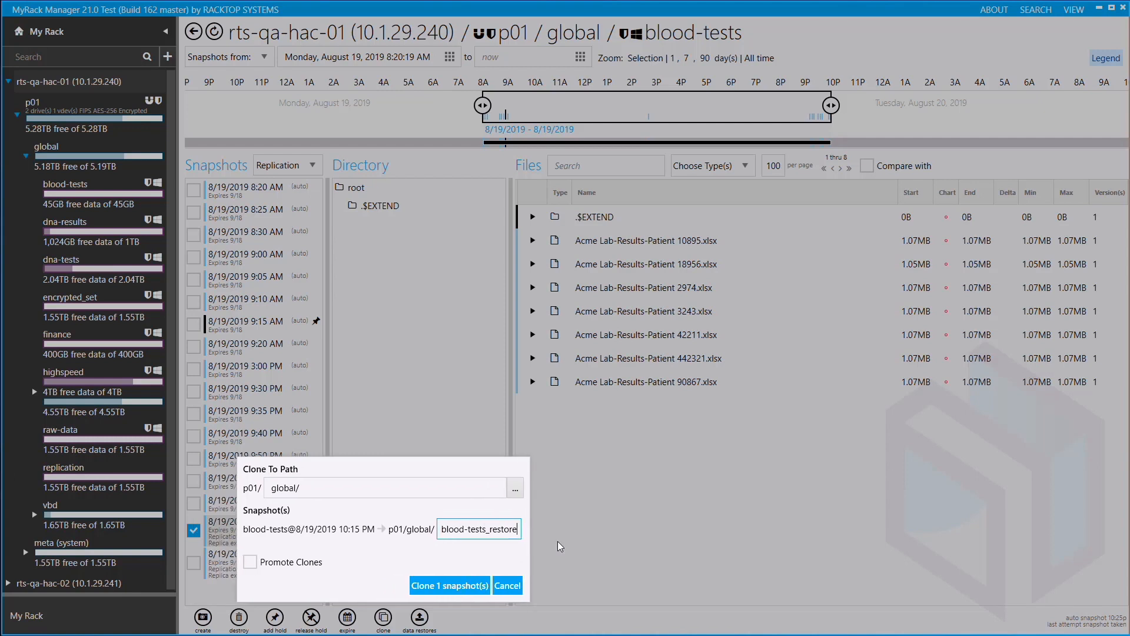
pyautogui.click(466, 589)
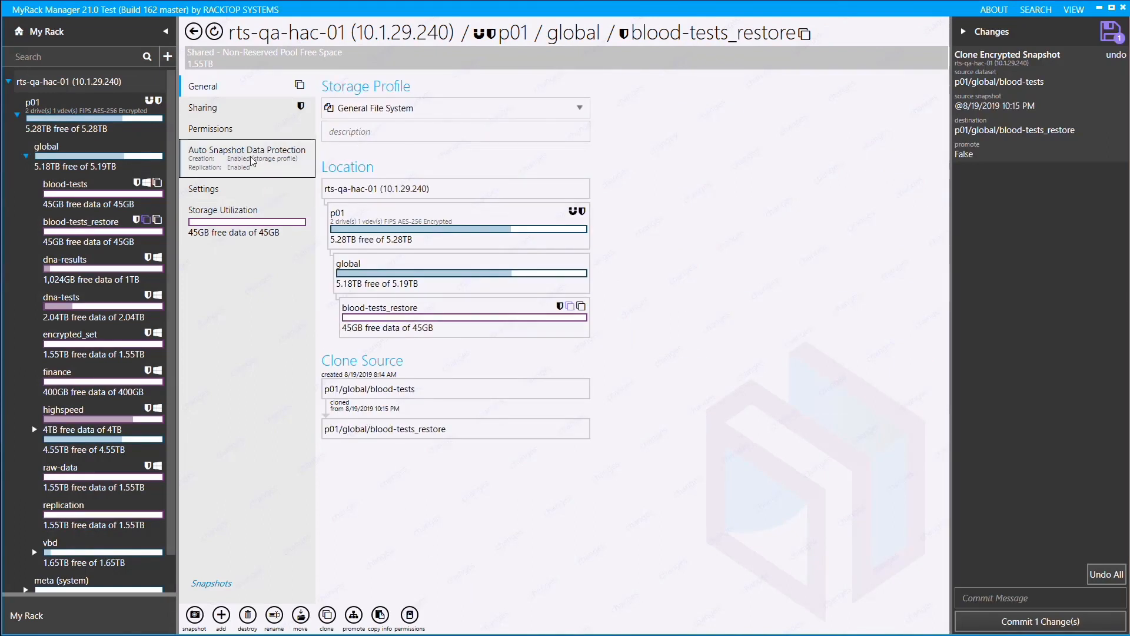
# Copy the file system permissions from p01/global/blood-tests to the blood-tests_restore clone.
pyautogui.click(243, 133)
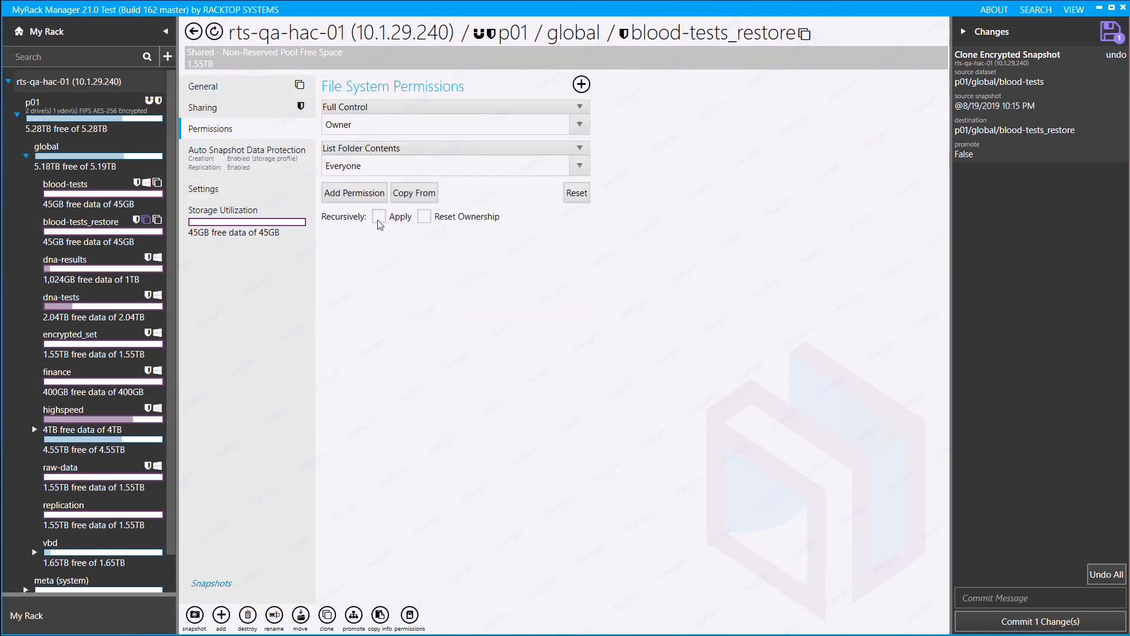
pyautogui.click(406, 195)
pyautogui.click(639, 236)
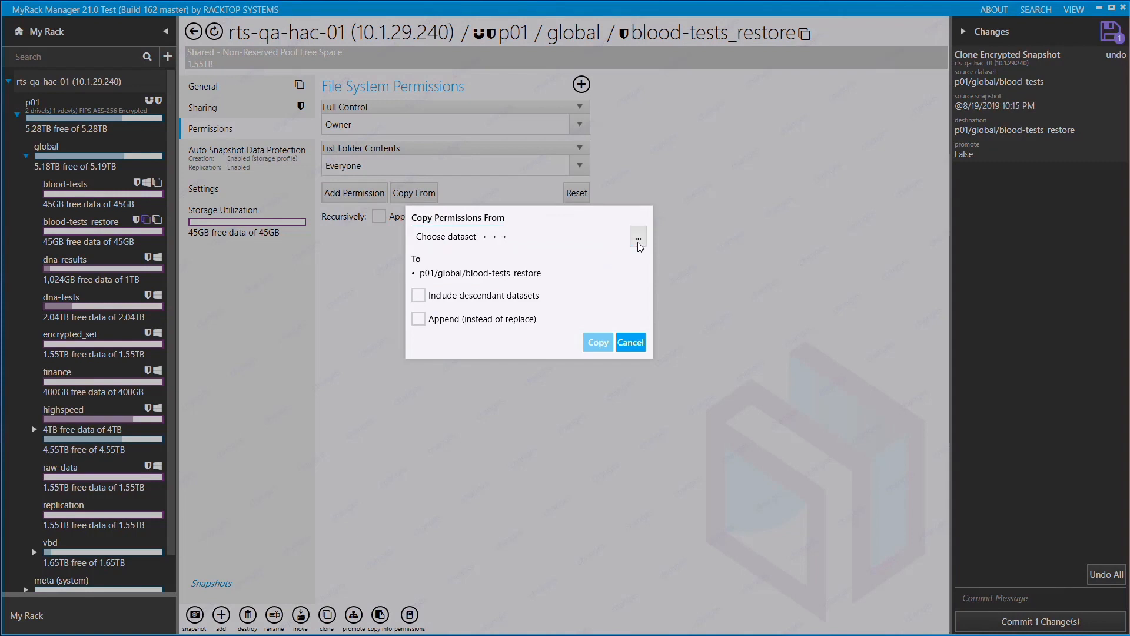
pyautogui.click(460, 262)
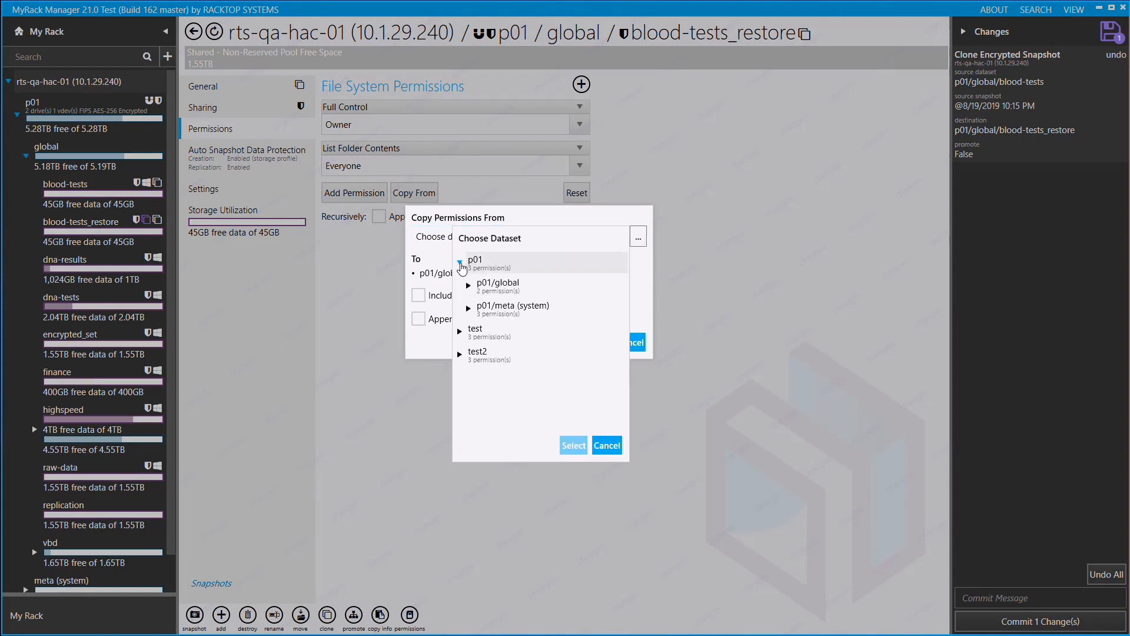
pyautogui.click(470, 285)
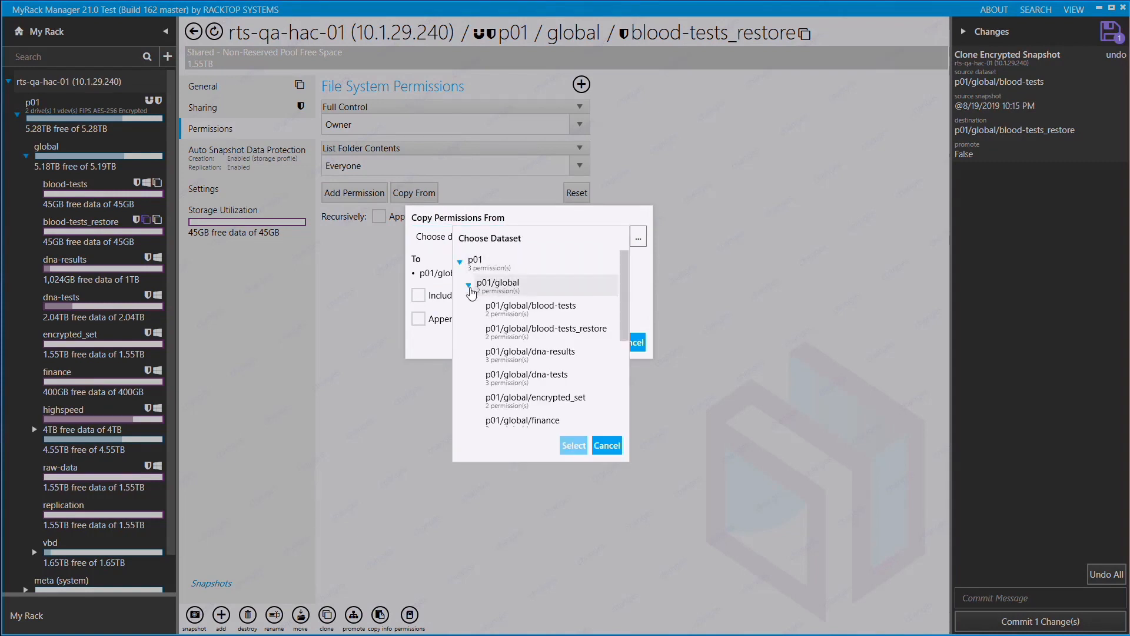
pyautogui.click(497, 311)
pyautogui.click(571, 443)
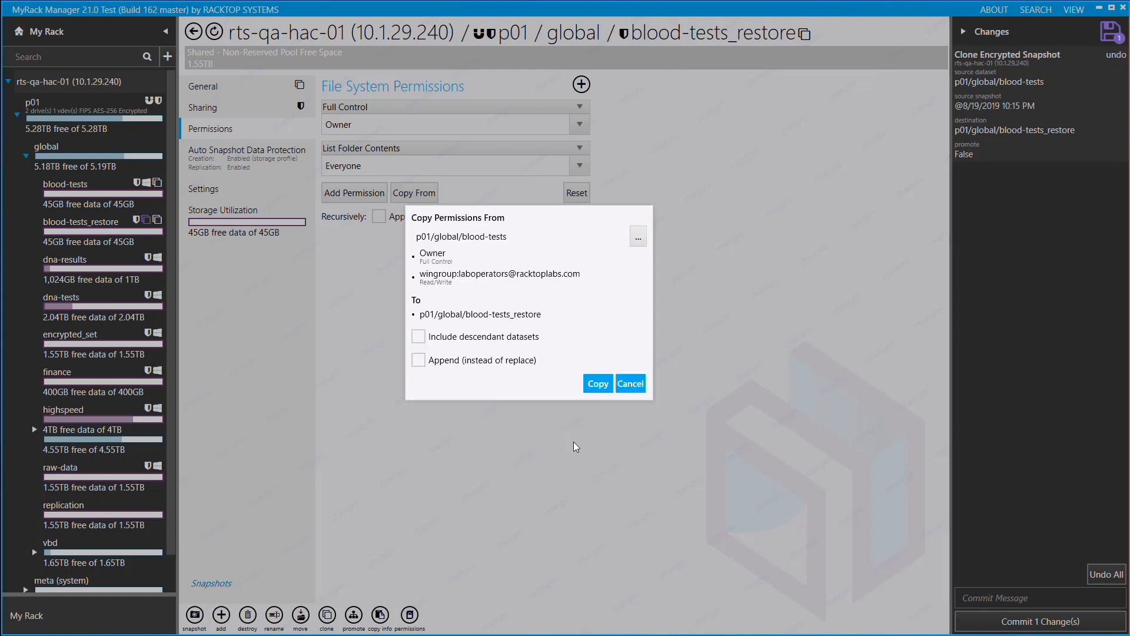
pyautogui.click(593, 388)
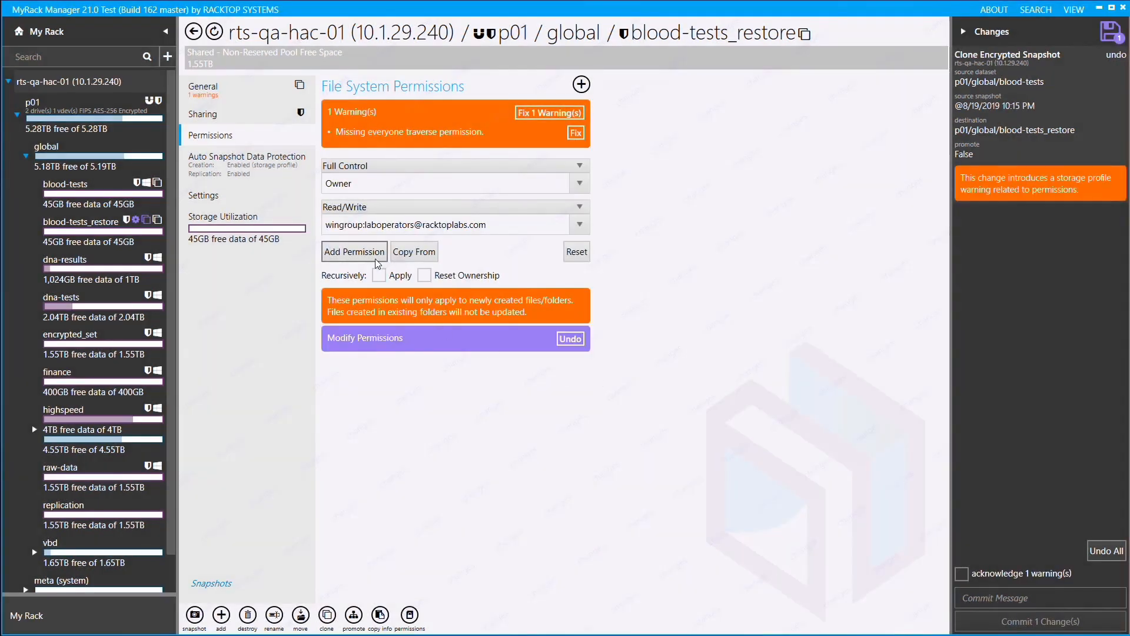
# Add a Deny permission on blood-tests_restore for the suspicious Windows user, entering winuser: followed by that user's account e-mail.
pyautogui.click(370, 256)
pyautogui.click(363, 263)
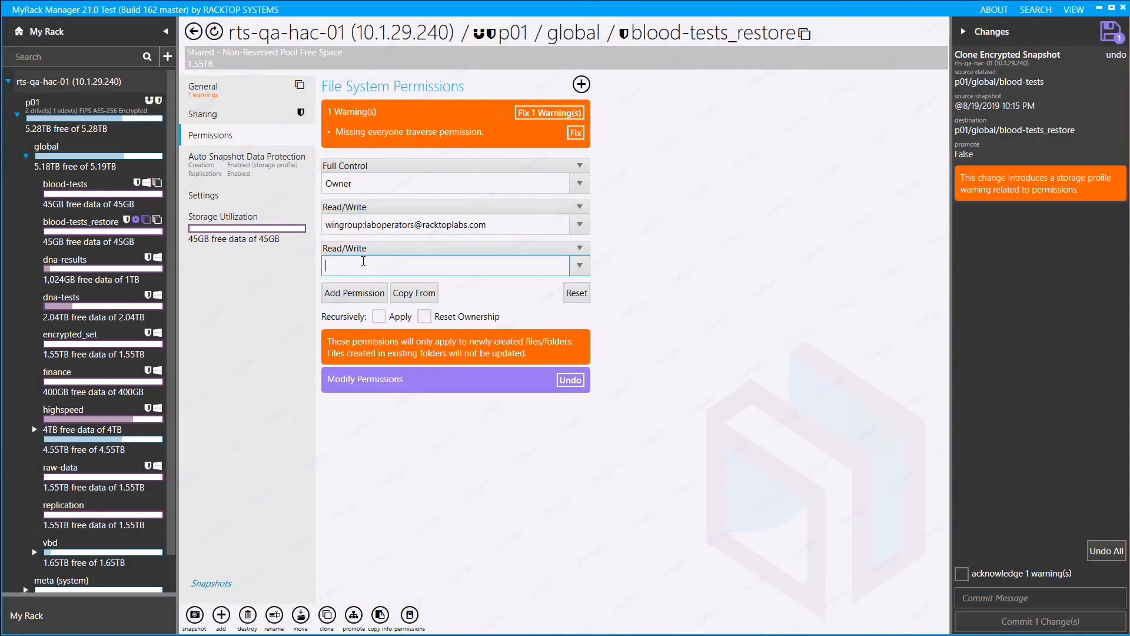
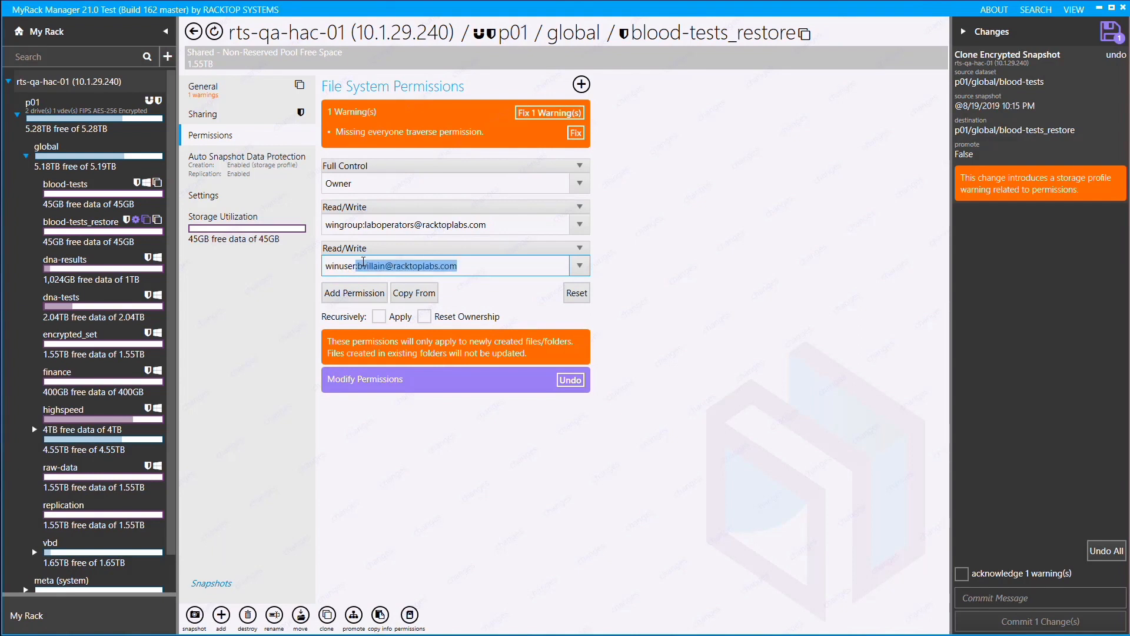
pyautogui.click(579, 249)
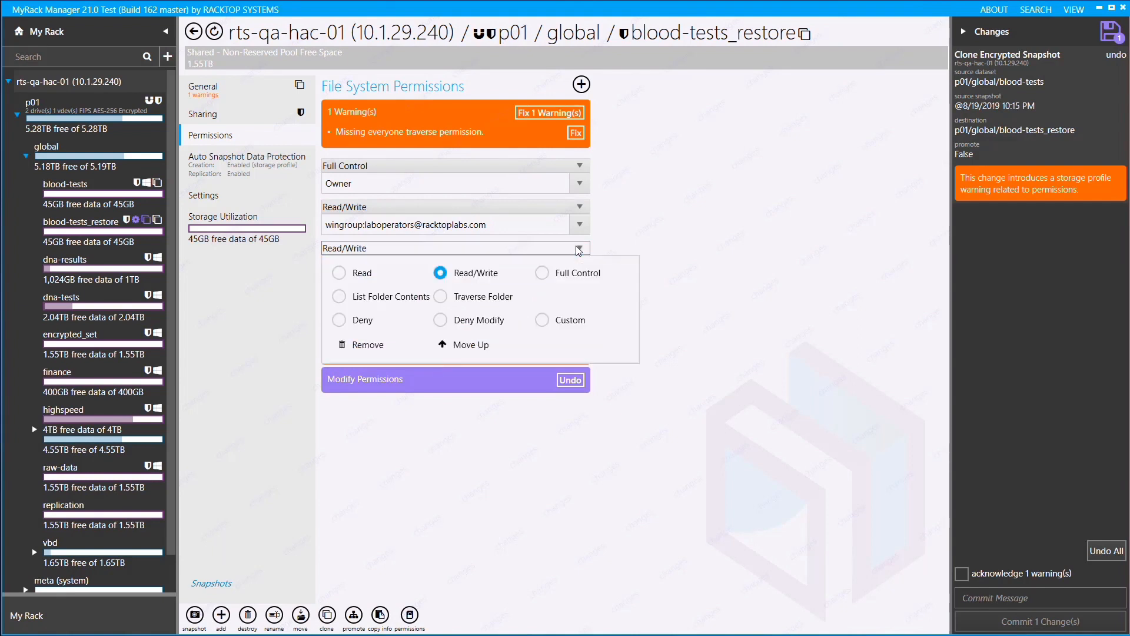
pyautogui.click(363, 319)
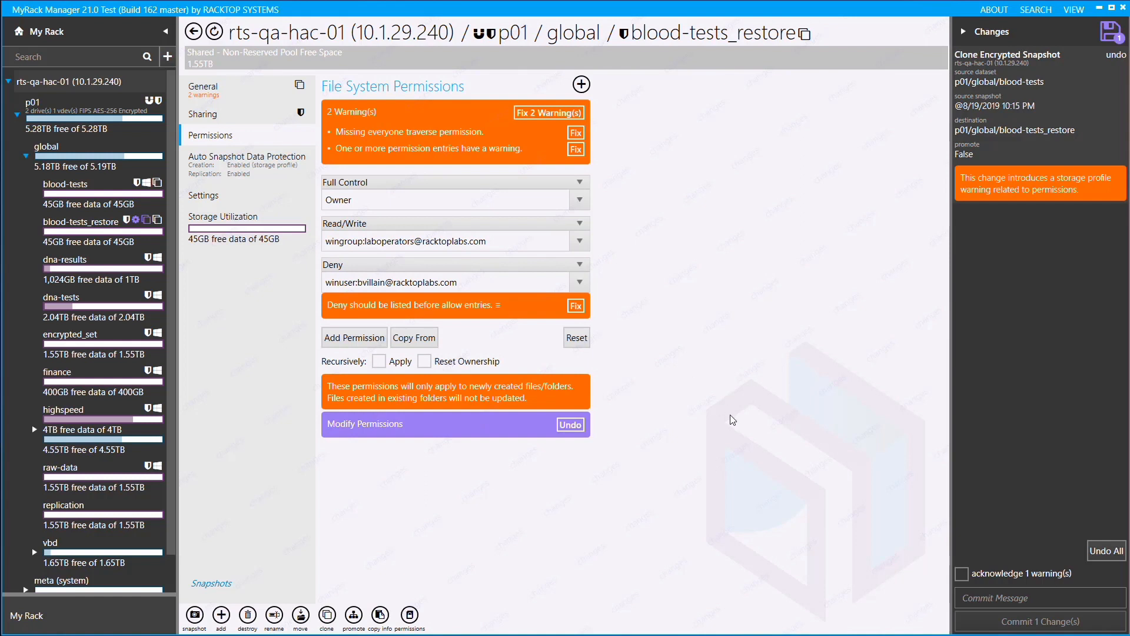
# Acknowledge the permissions warning and commit the pending clone change.
pyautogui.click(962, 574)
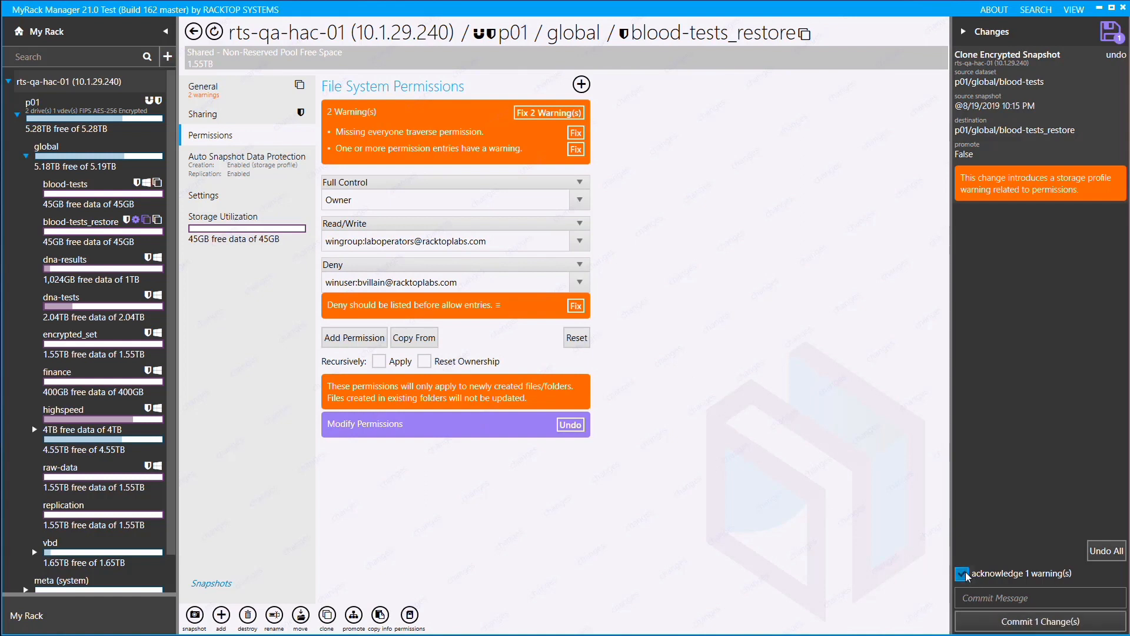
pyautogui.click(989, 622)
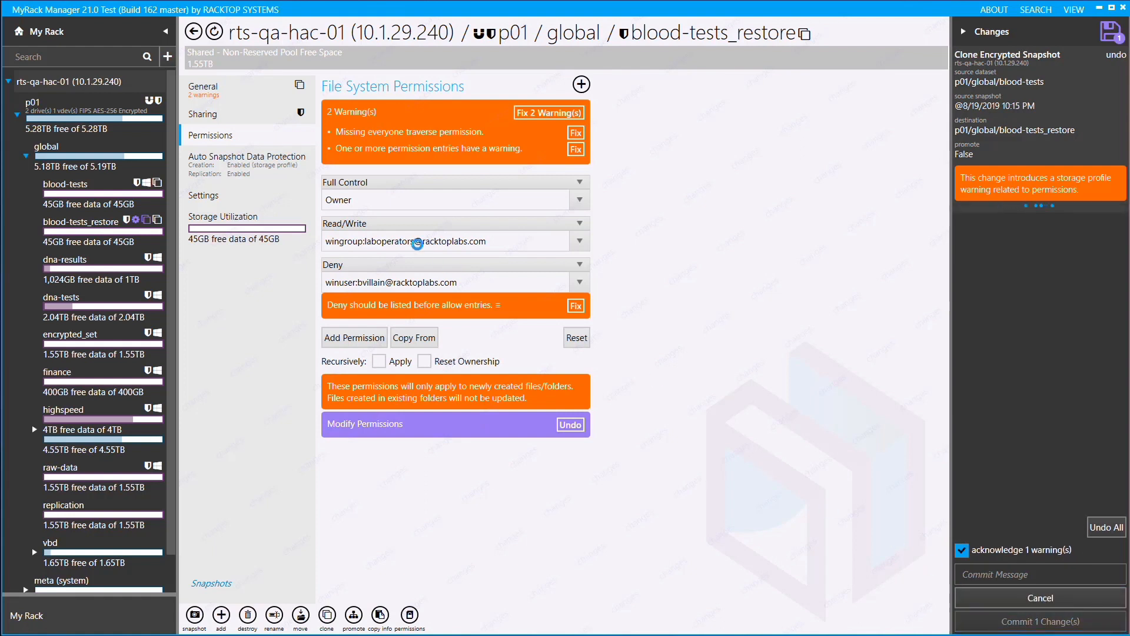
# Enable an SMB share named blood-tests_restore on the restored dataset, hidden from users without permission, and commit the change.
pyautogui.click(203, 113)
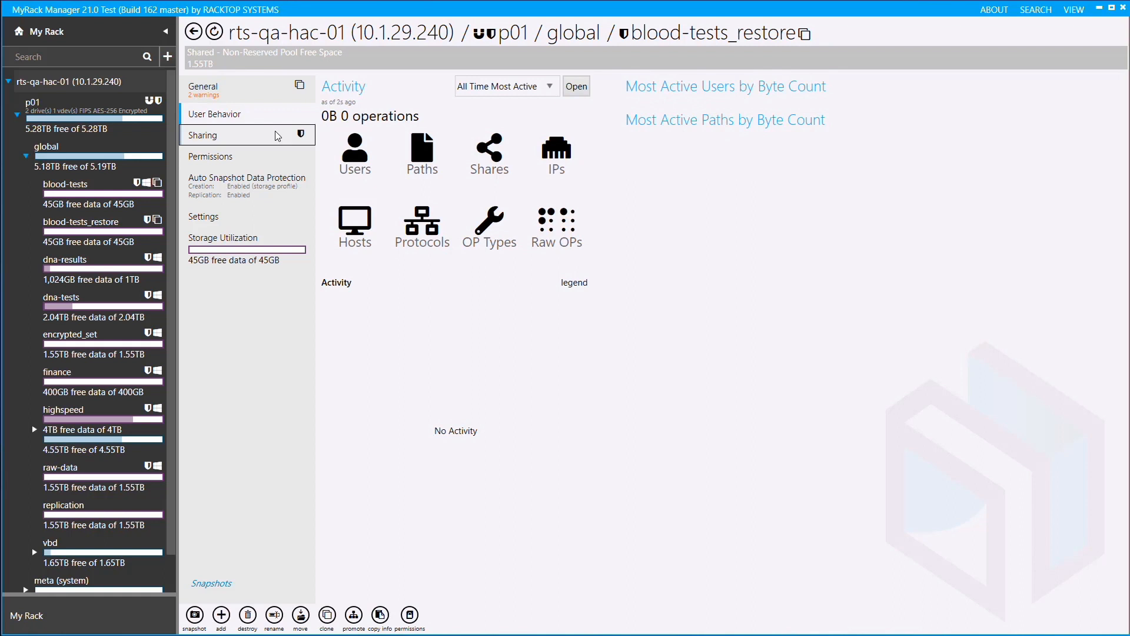
pyautogui.click(275, 136)
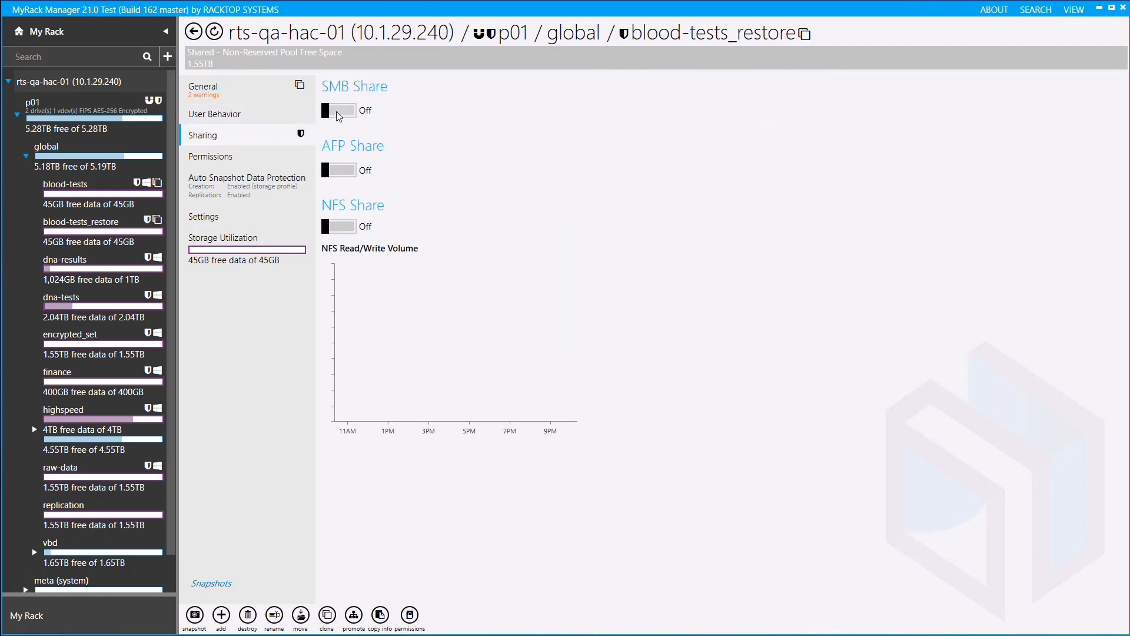
pyautogui.click(337, 111)
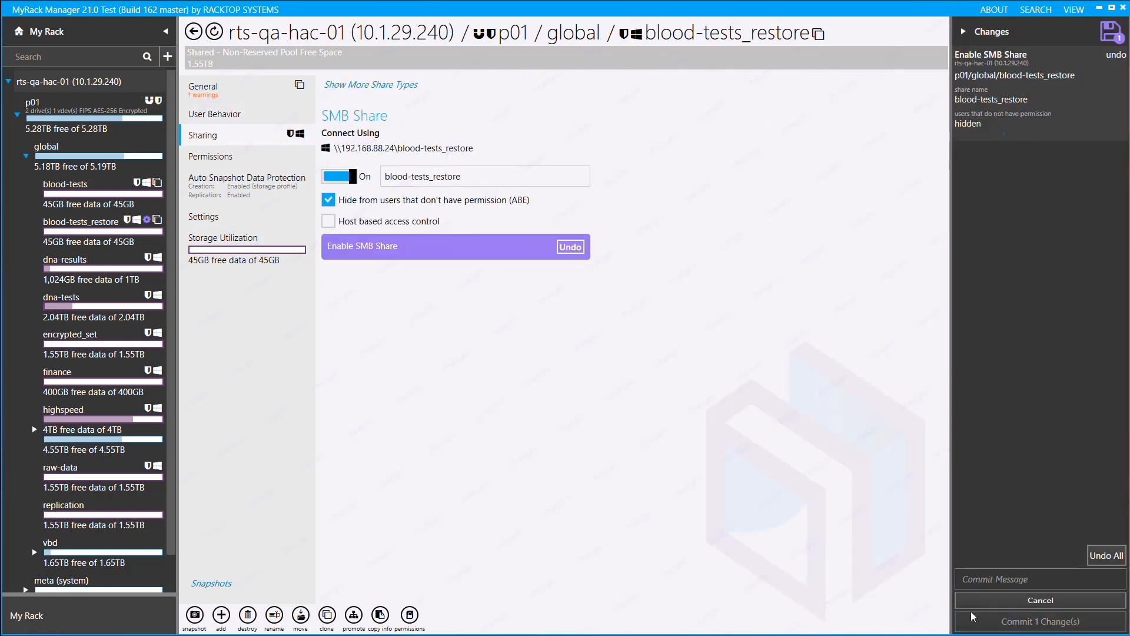
pyautogui.click(971, 613)
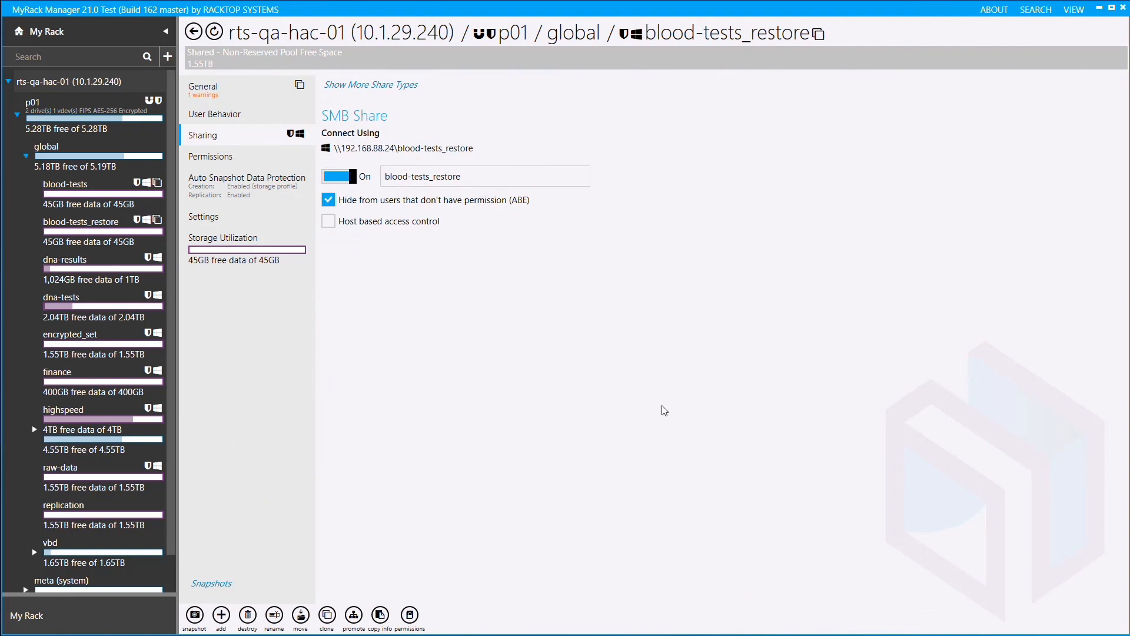
# Switch to File Explorer and open the blood-tests_restore share on 10.1.29.240.
pyautogui.hotkey('alt', 'Tab')
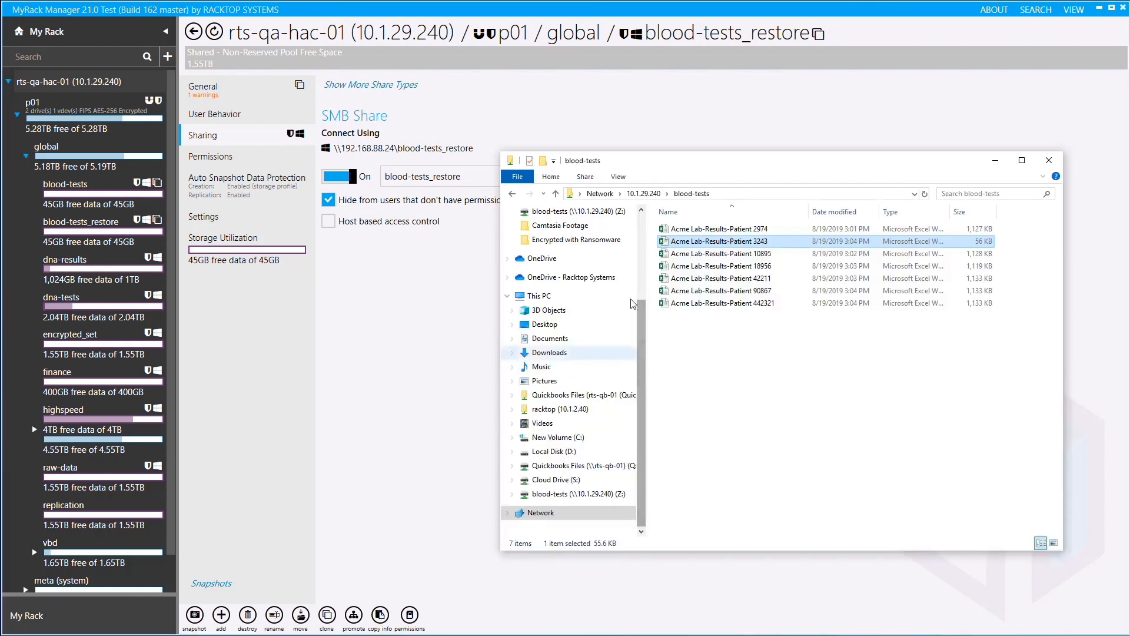
pyautogui.click(645, 194)
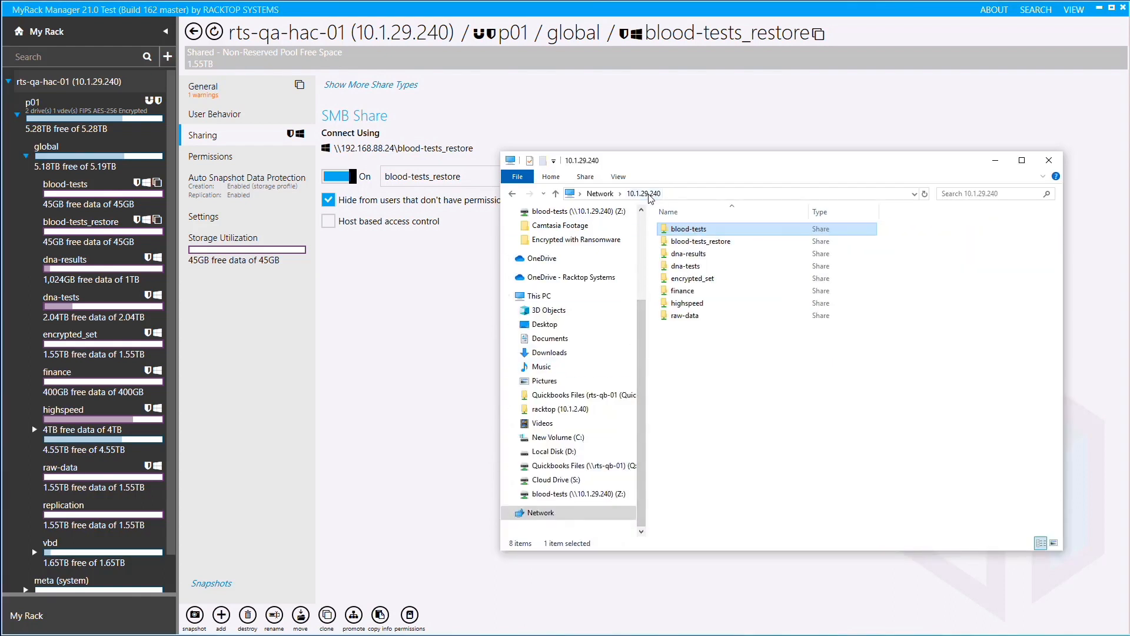
pyautogui.doubleClick(693, 243)
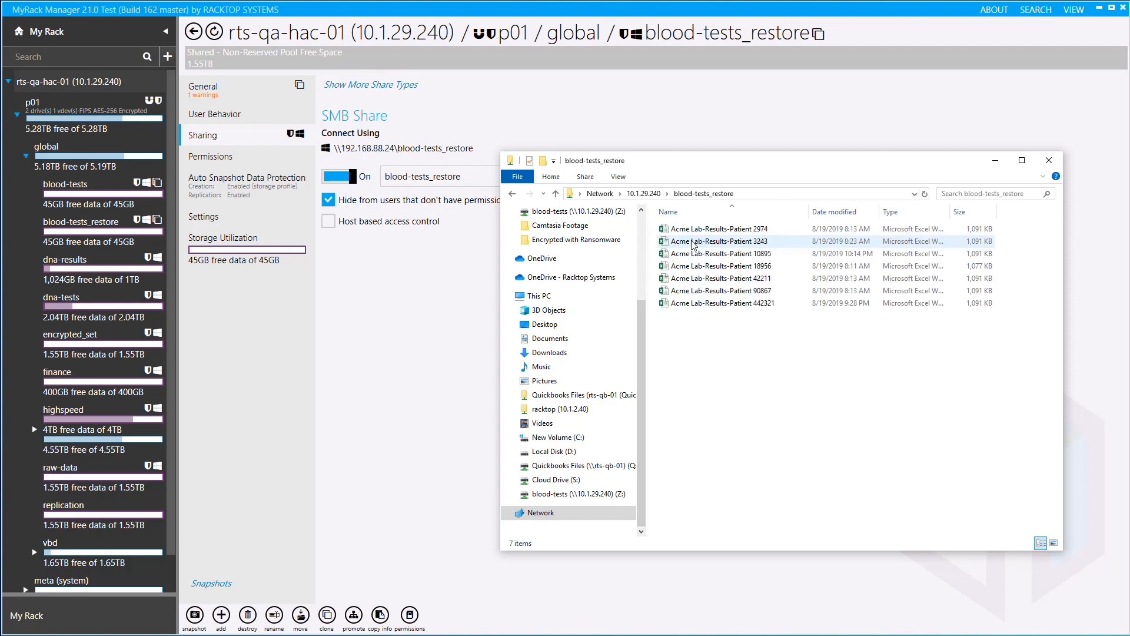
# Open the first two Acme Lab-Results workbooks from the restored share, enabling editing in the first, check their contents, and close both.
pyautogui.click(695, 235)
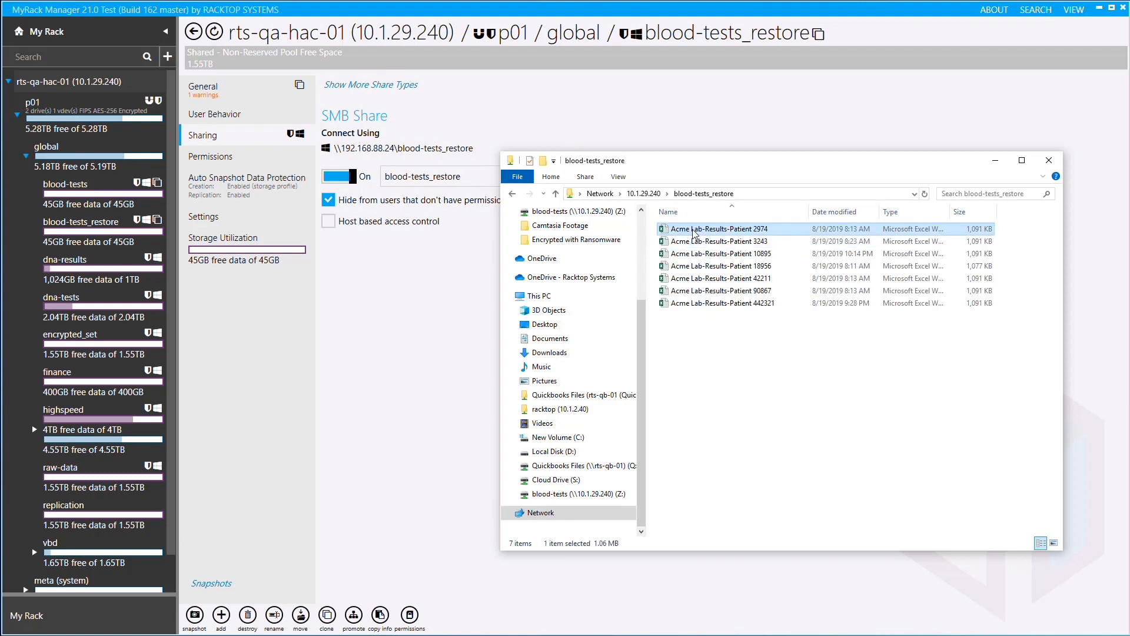
pyautogui.doubleClick(695, 233)
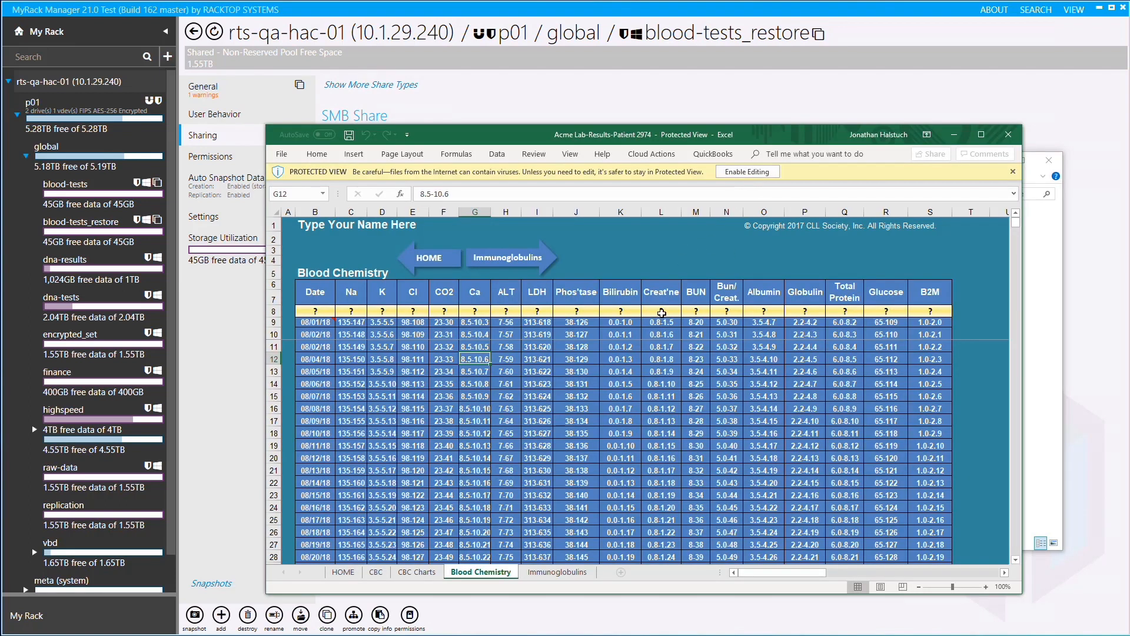
pyautogui.click(747, 171)
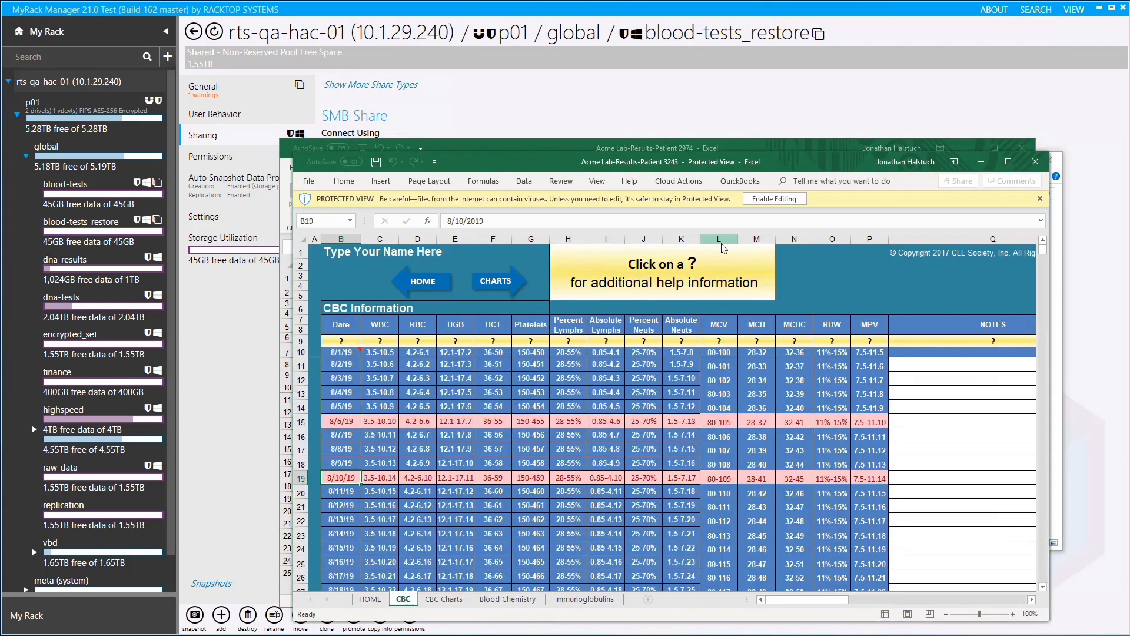
pyautogui.click(1034, 164)
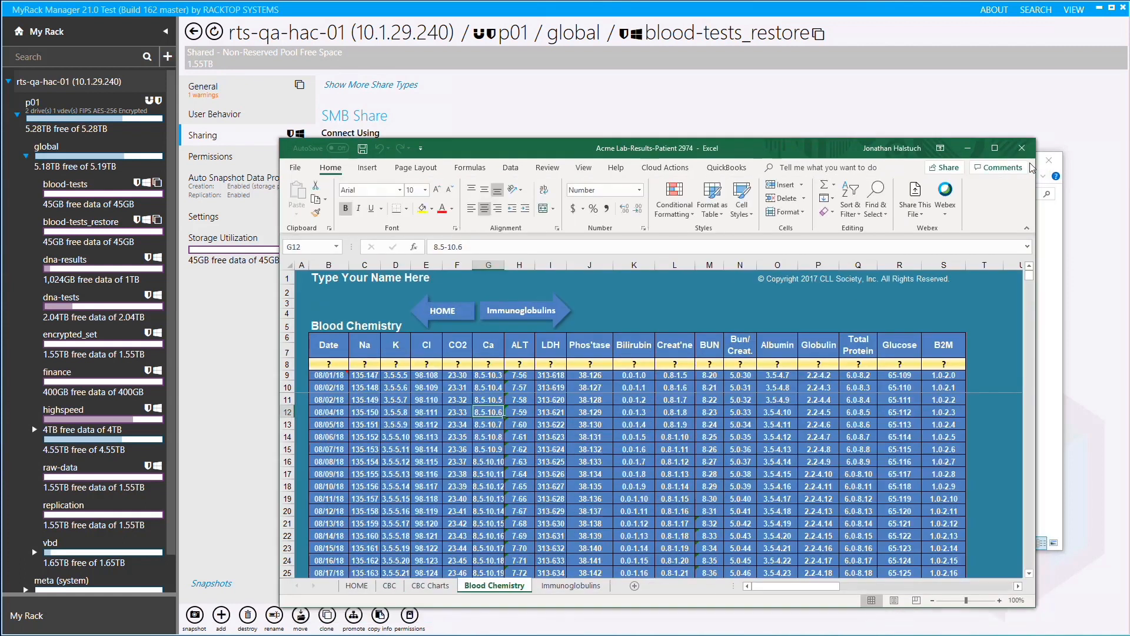
pyautogui.click(1032, 153)
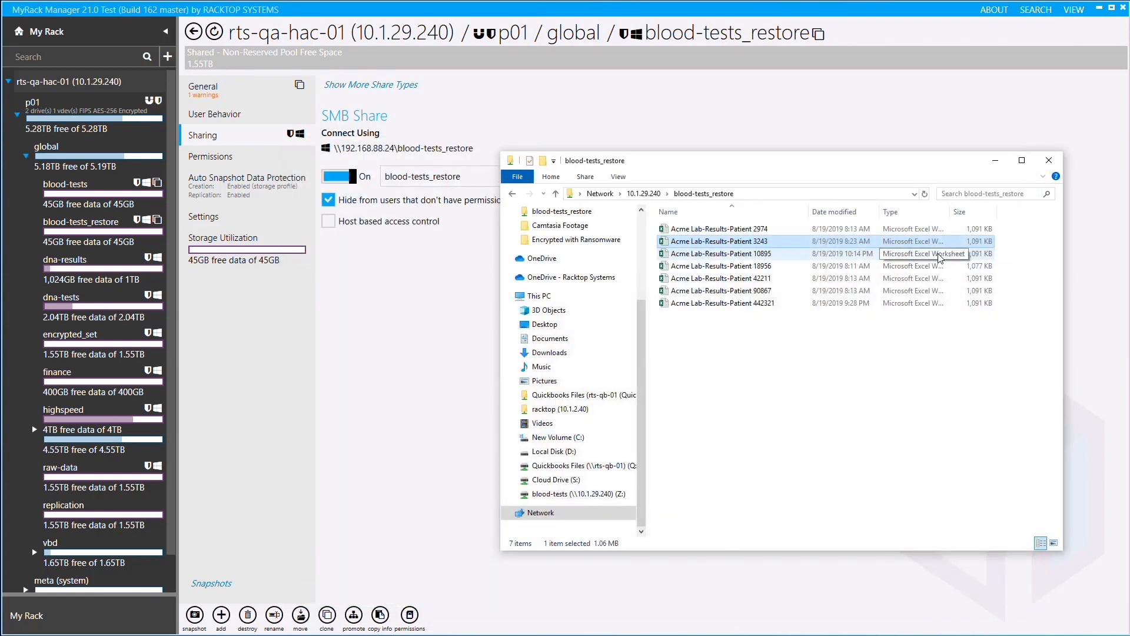